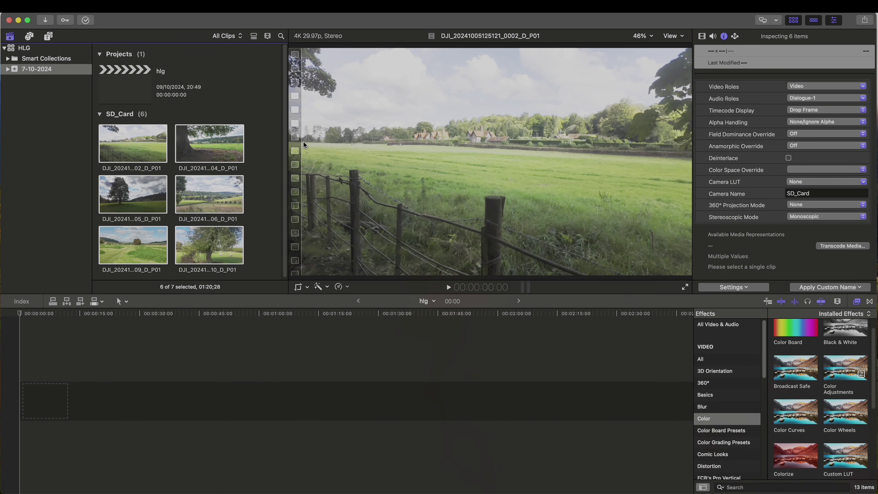
Review the hlg project's video and rendering settings, keeping Apple ProRes 4444 as the rendering codec
click(35, 48)
click(126, 69)
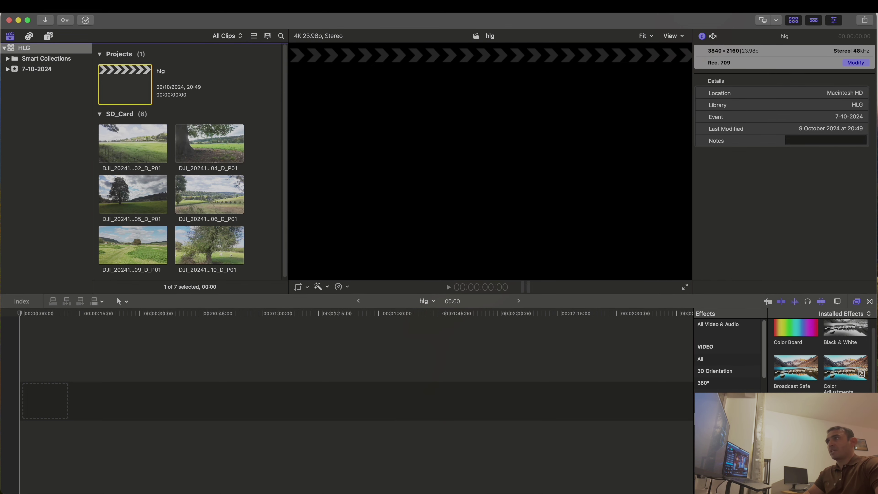
click(855, 63)
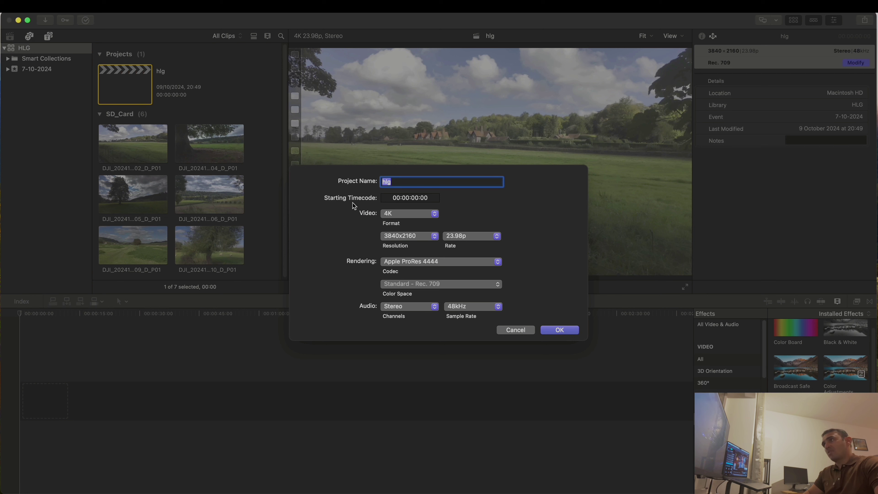
click(397, 183)
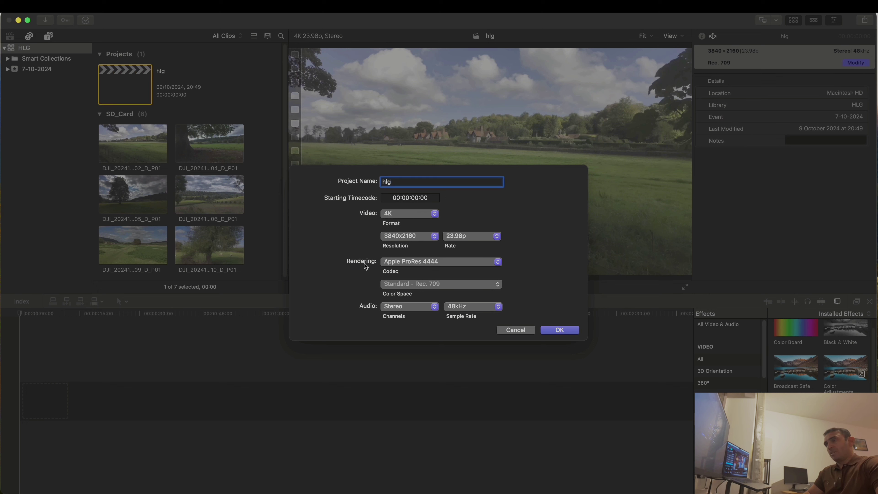
click(401, 263)
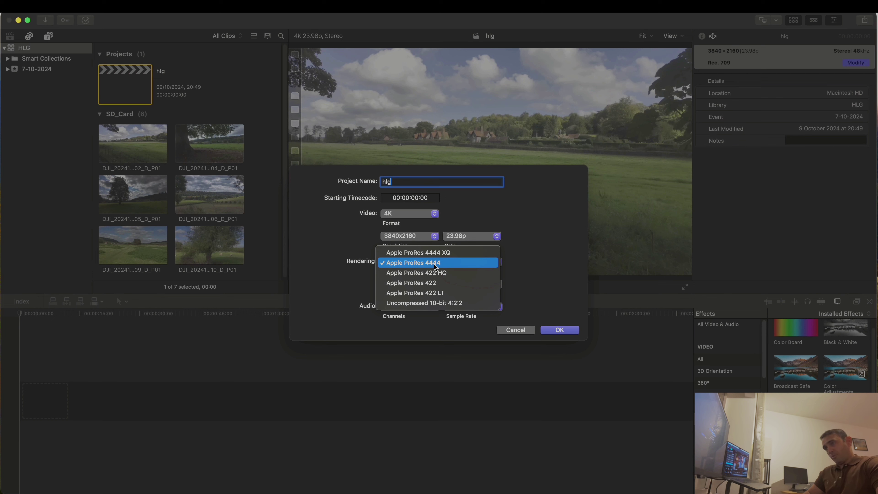
click(567, 333)
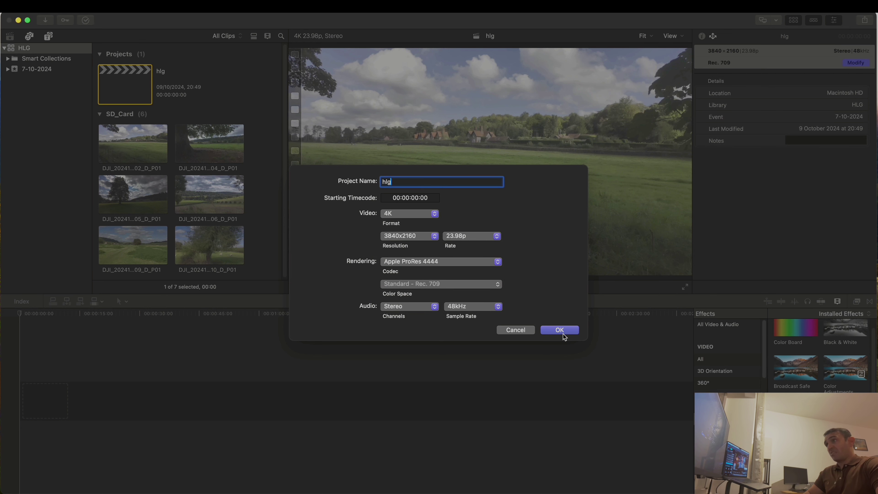
click(563, 333)
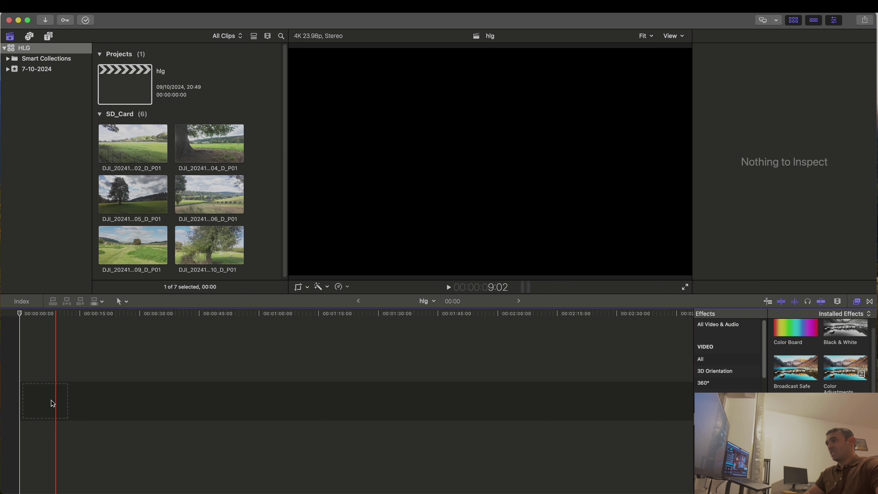
Add all six SD_Card clips to the start of the hlg project timeline
click(43, 406)
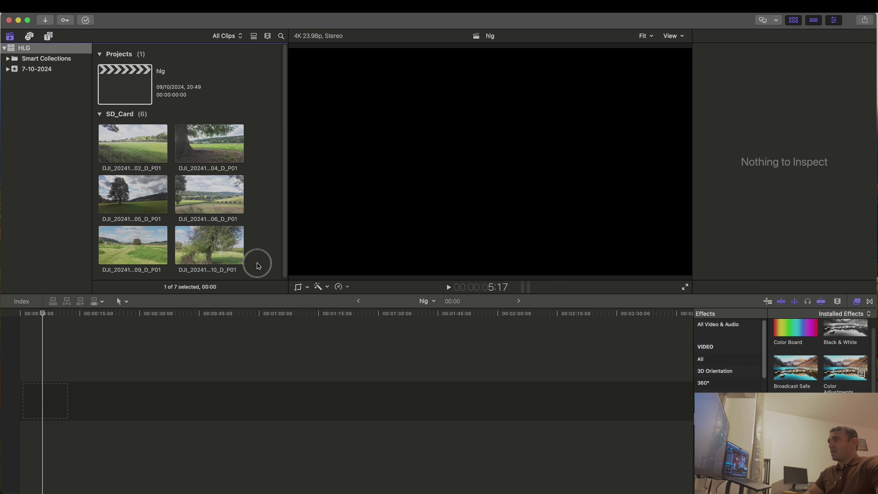
drag(254, 260, 25, 403)
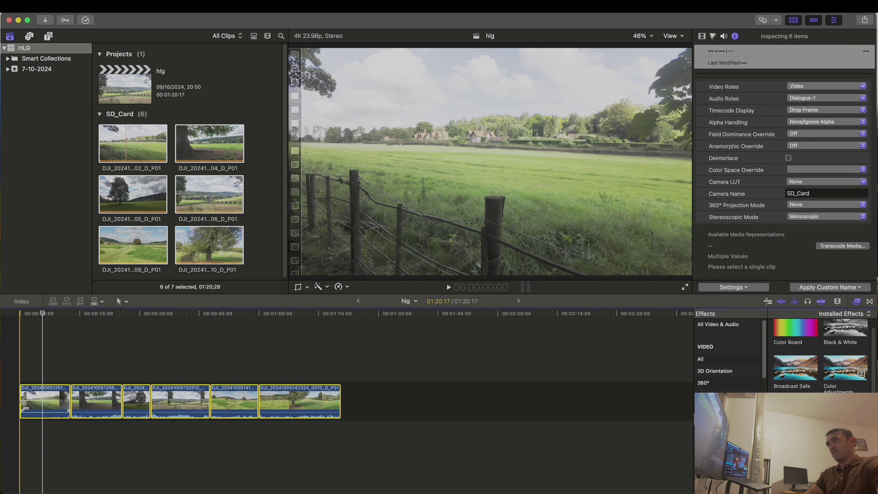
Scrub through the clips on the timeline to preview the ungraded footage
click(20, 313)
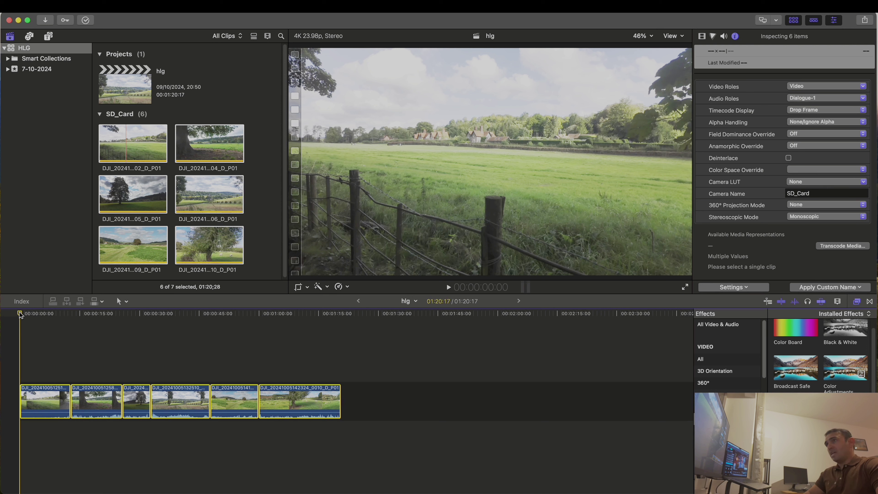
click(20, 314)
click(49, 325)
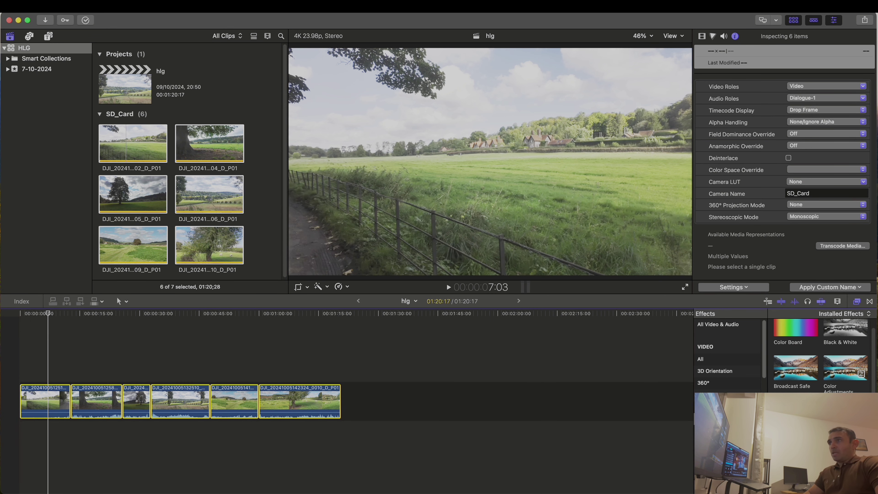
drag(48, 314, 19, 392)
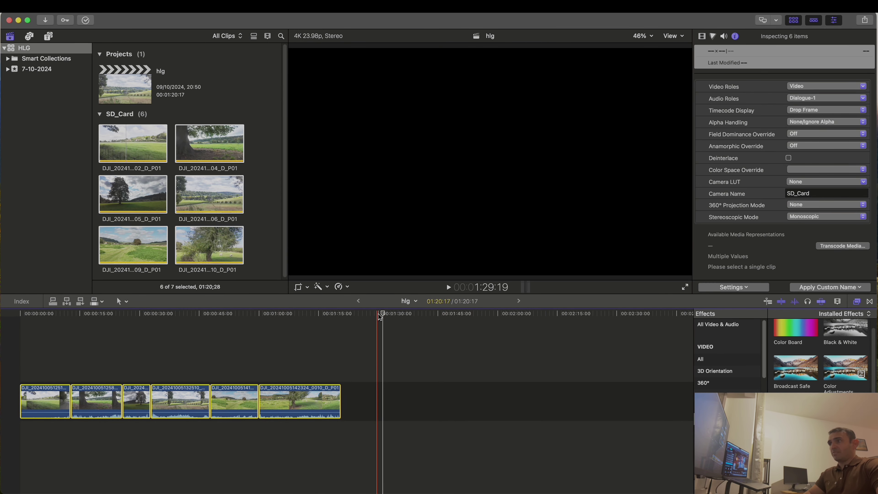
drag(380, 314, 35, 339)
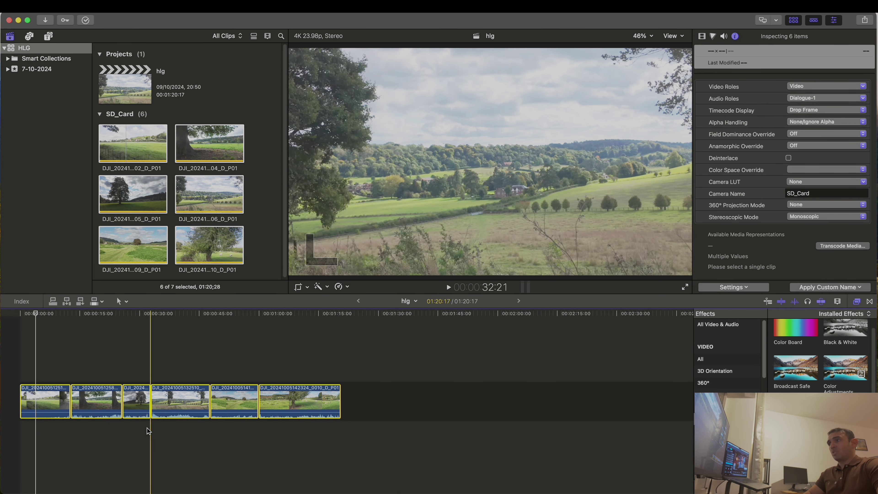
Show the selected clips' Basic metadata view, and return to the Settings metadata view
click(736, 36)
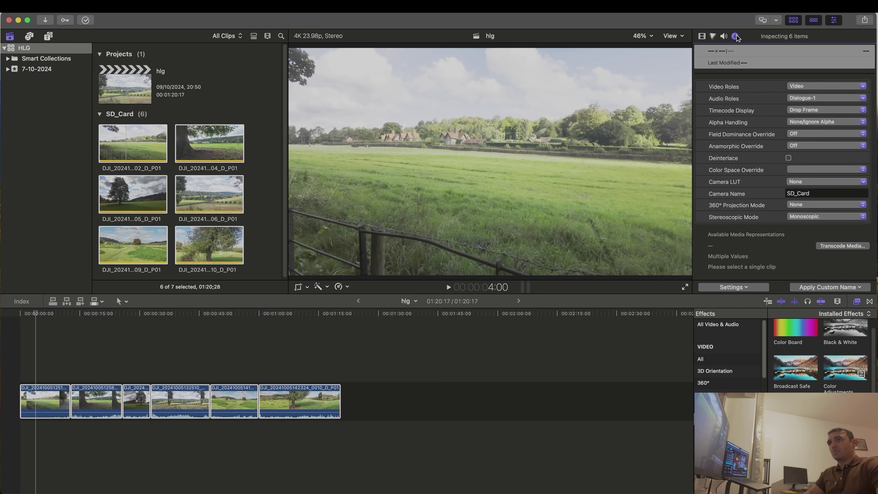
click(747, 287)
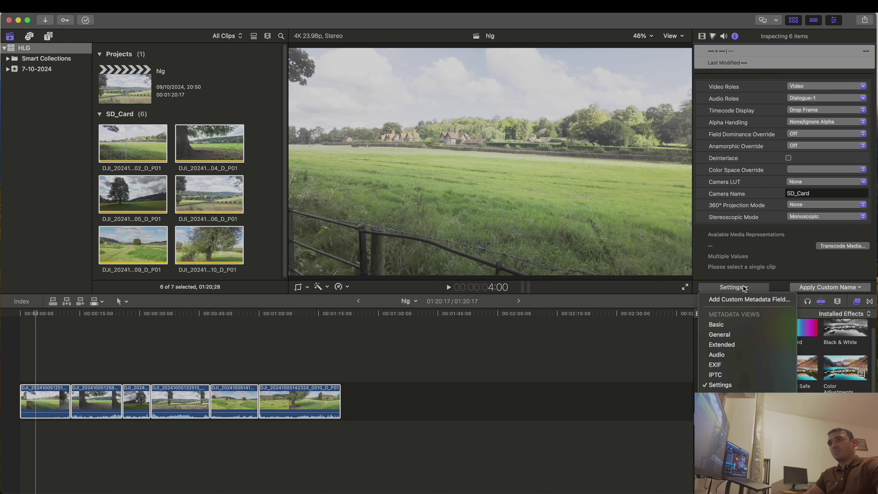
click(716, 325)
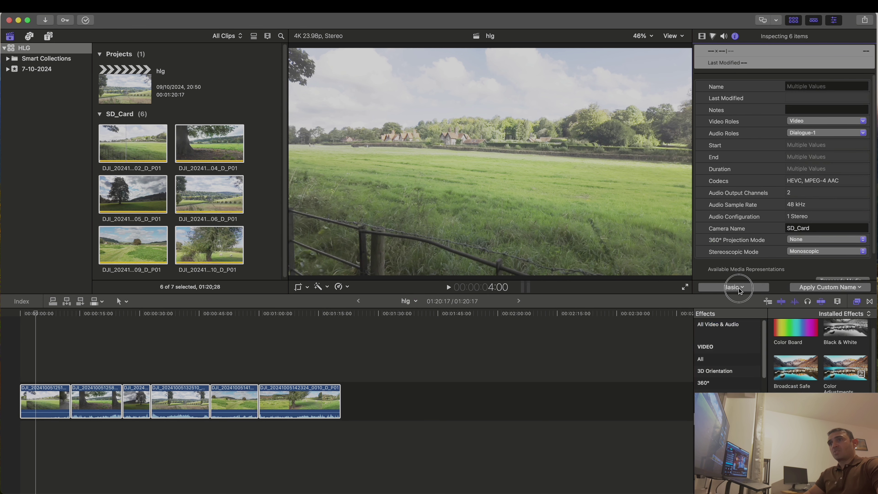
click(738, 289)
click(724, 386)
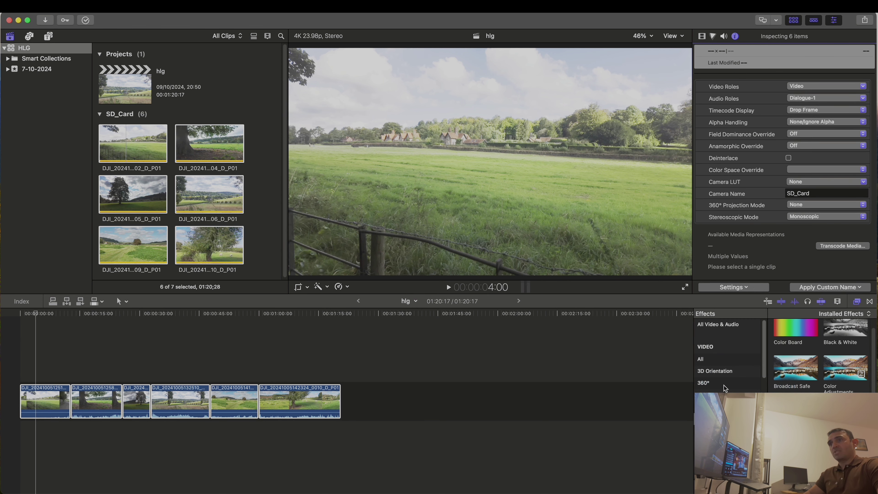
Try Rec. 2020 as the Color Space Override for all six timeline clips, and settle on Rec. 2020 HLG
key(super+2)
key(super+a)
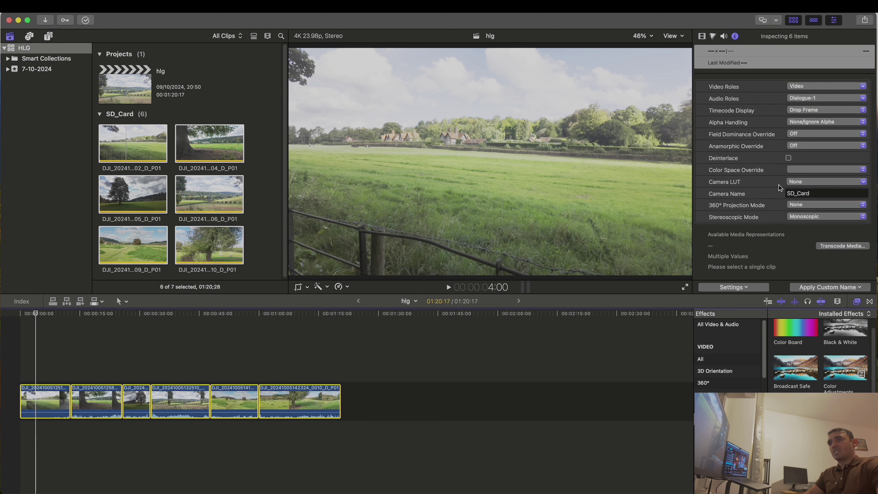
click(812, 169)
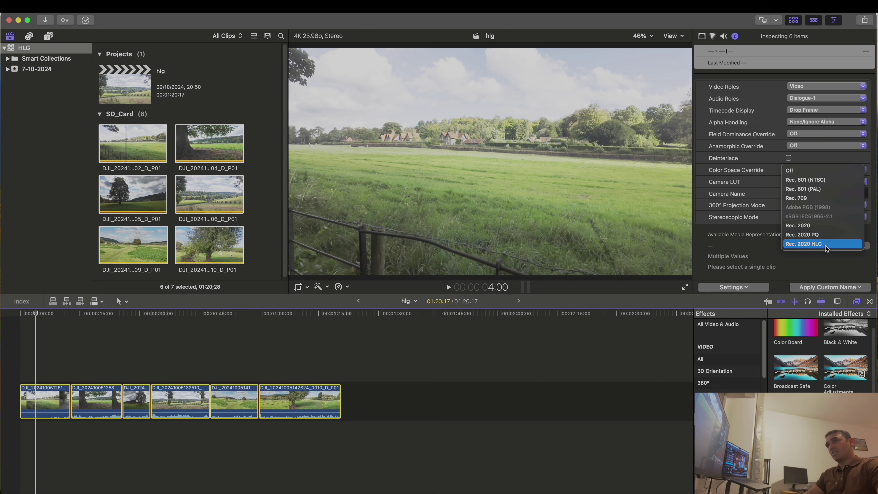
click(803, 227)
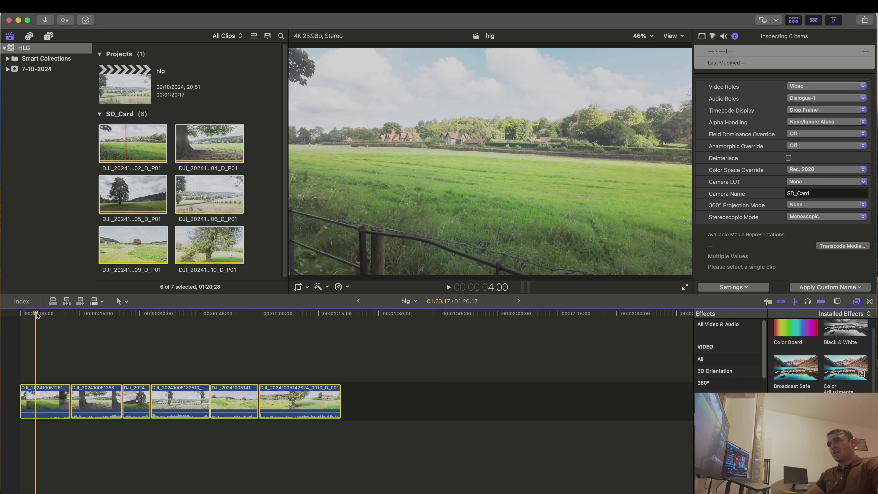
click(808, 169)
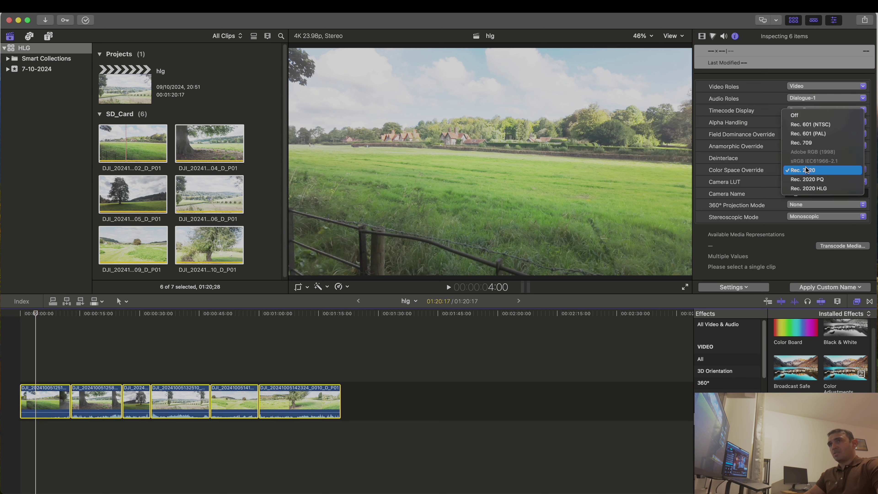
click(810, 188)
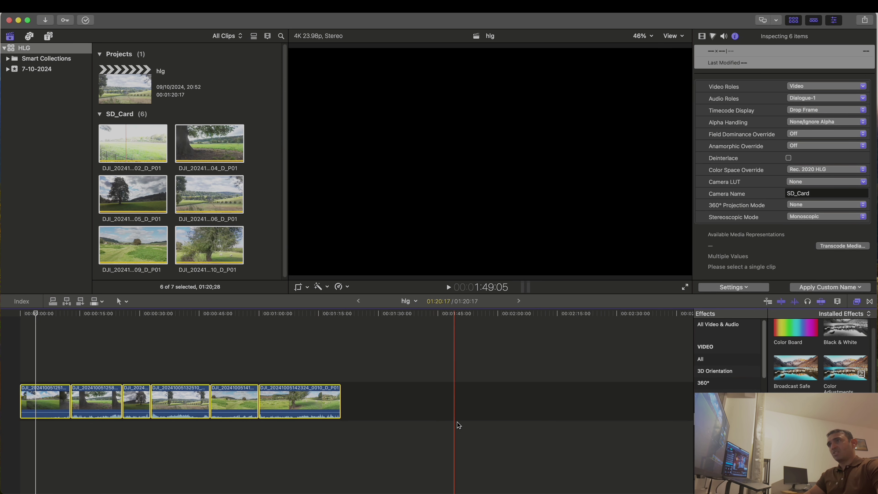
Scrub through the timeline to check the clips with the overridden color space, and return the playhead to the start
click(20, 313)
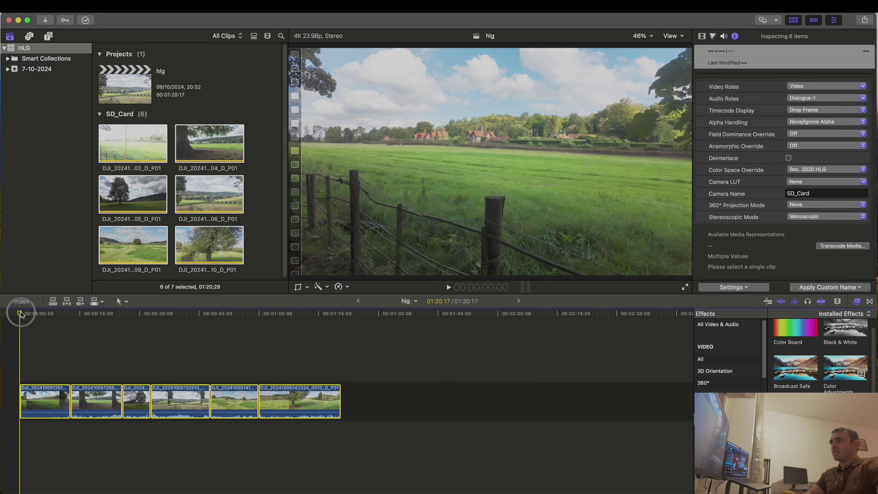
drag(21, 313, 226, 357)
click(276, 365)
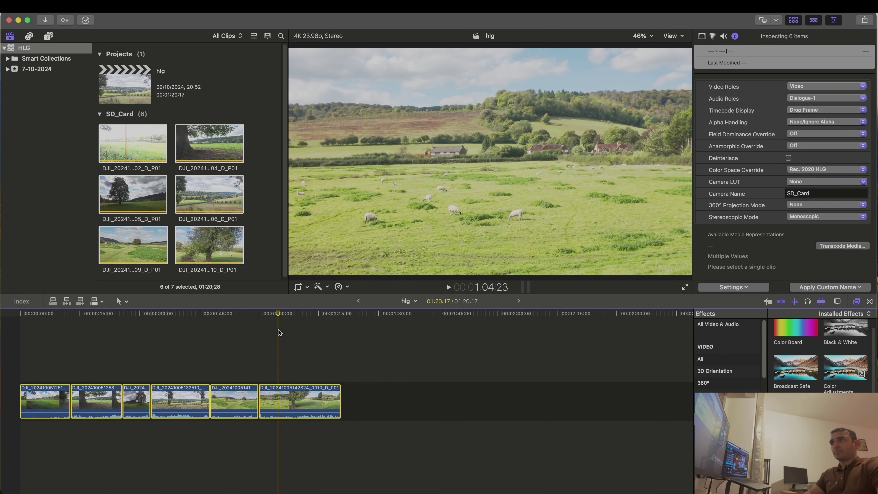
drag(279, 323, 314, 326)
key(Home)
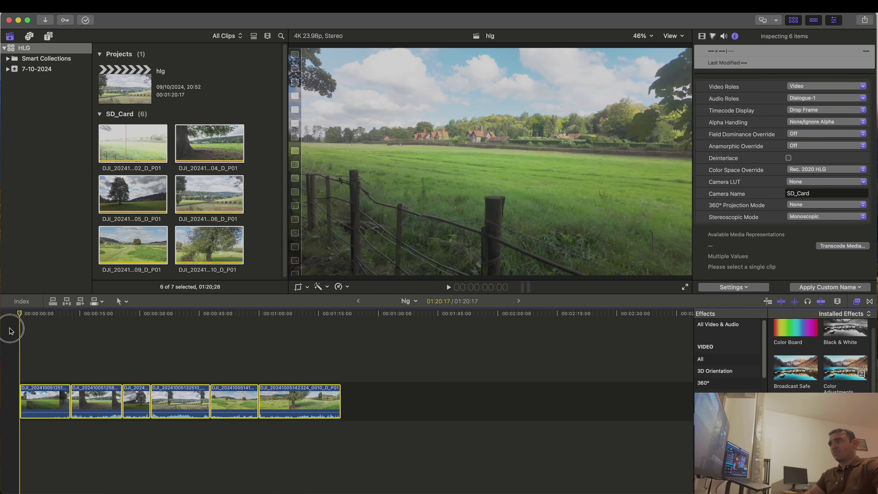
key(Home)
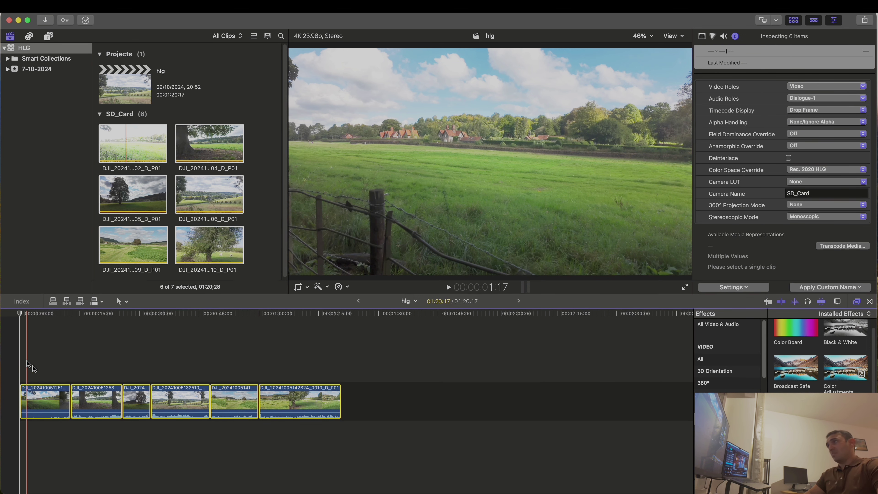
Place the Adjustment + title above the clips, spanning the whole timeline sequence, and select it
click(29, 36)
click(48, 36)
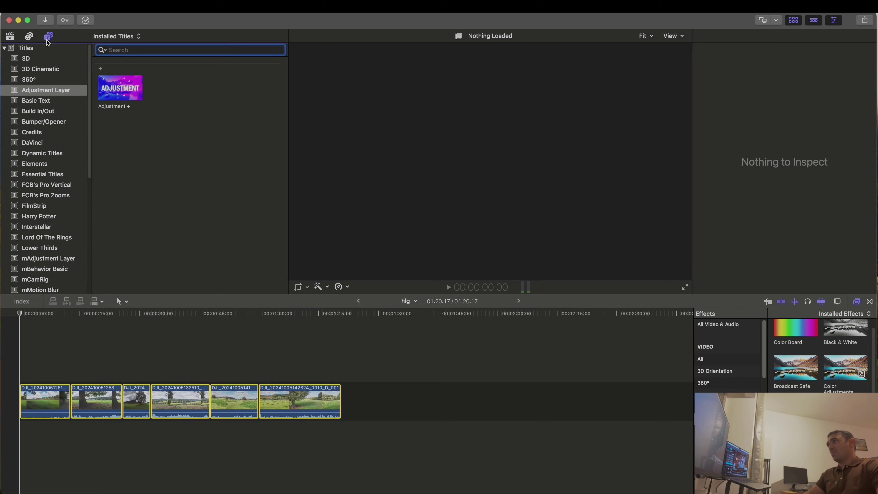
drag(120, 88, 340, 375)
click(234, 376)
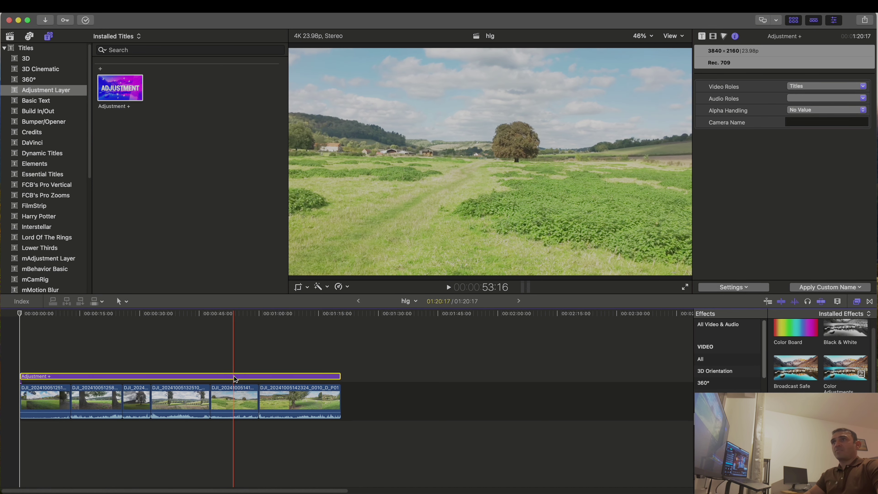
Apply the 22 Lord of the Rings LUT from IMDB Movie LUTS to the adjustment layer and preview it on the first clip
click(713, 36)
click(701, 36)
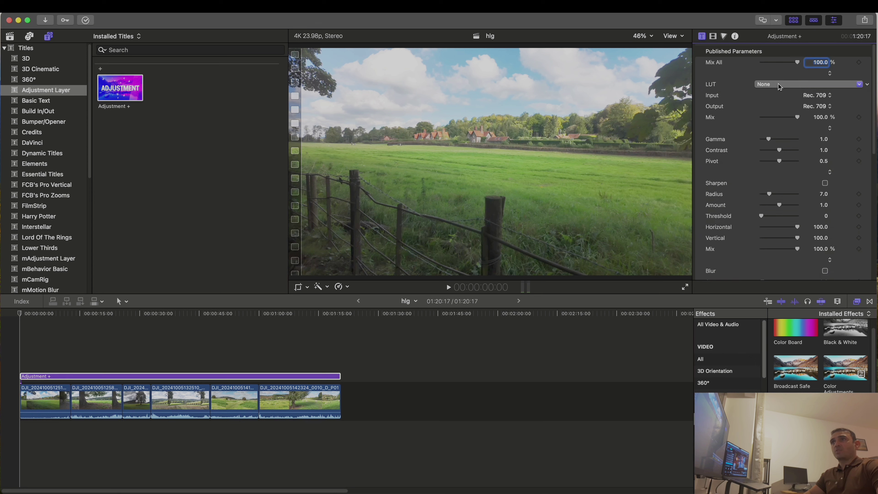
click(778, 85)
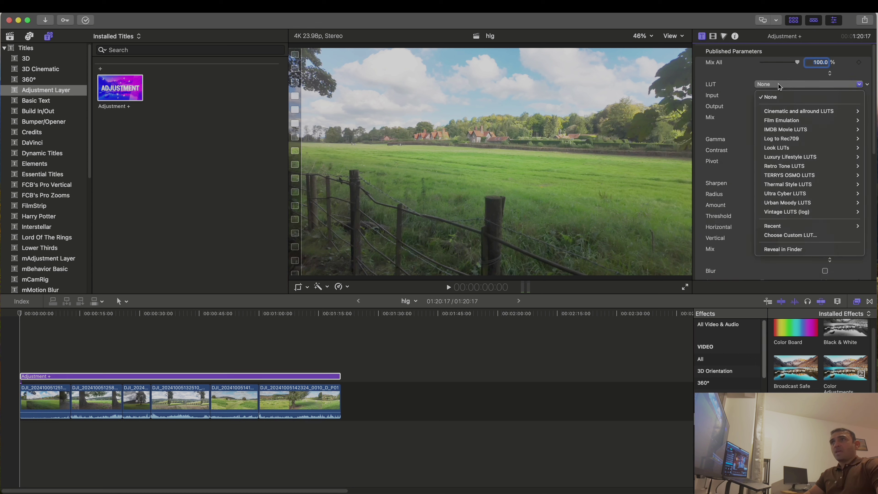
mouse_move(780, 117)
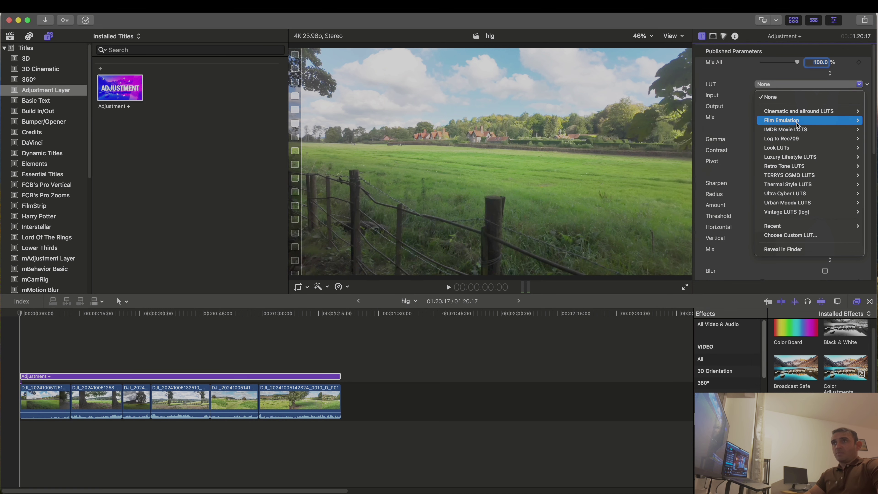
mouse_move(796, 133)
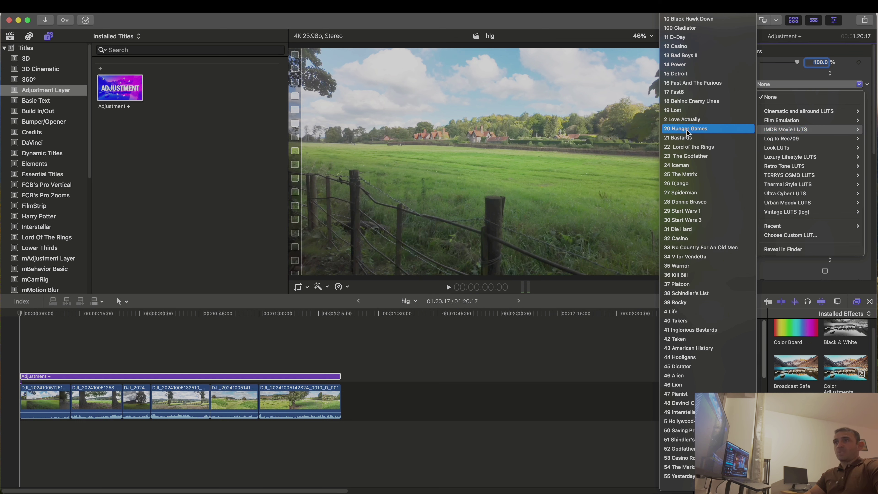
click(691, 148)
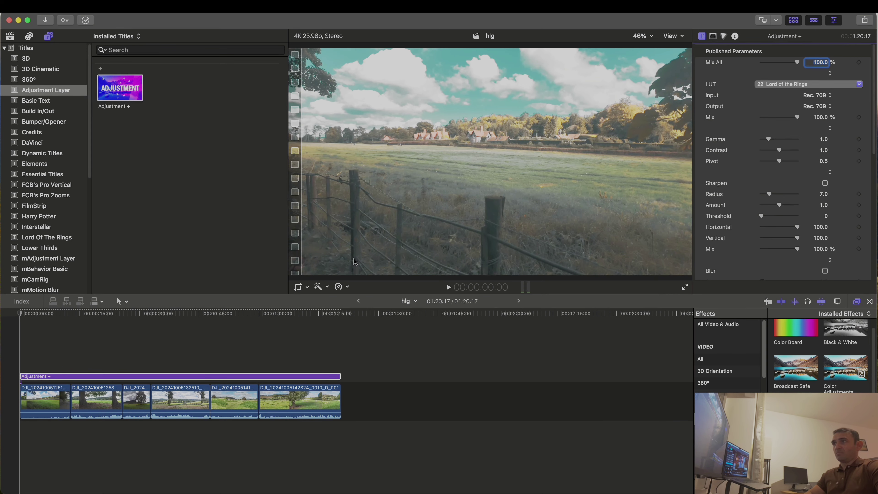
click(19, 314)
drag(20, 315, 38, 315)
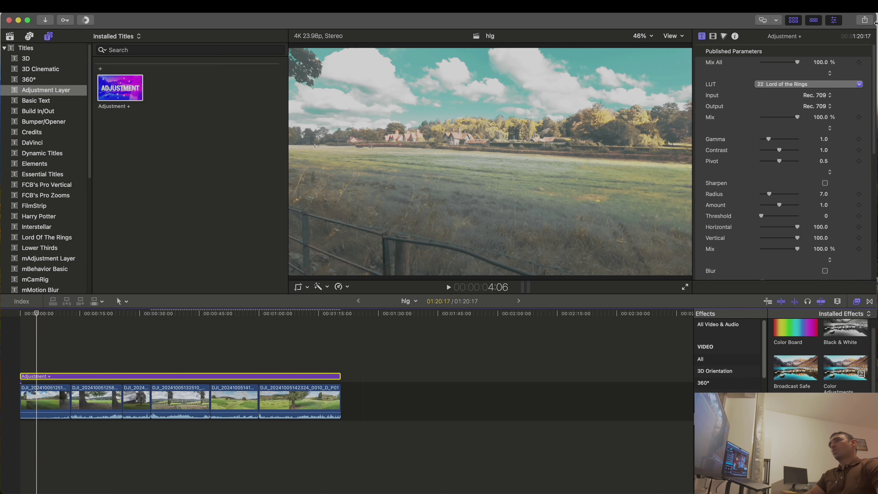
Reset the adjustment layer's LUT to None
click(776, 85)
click(766, 97)
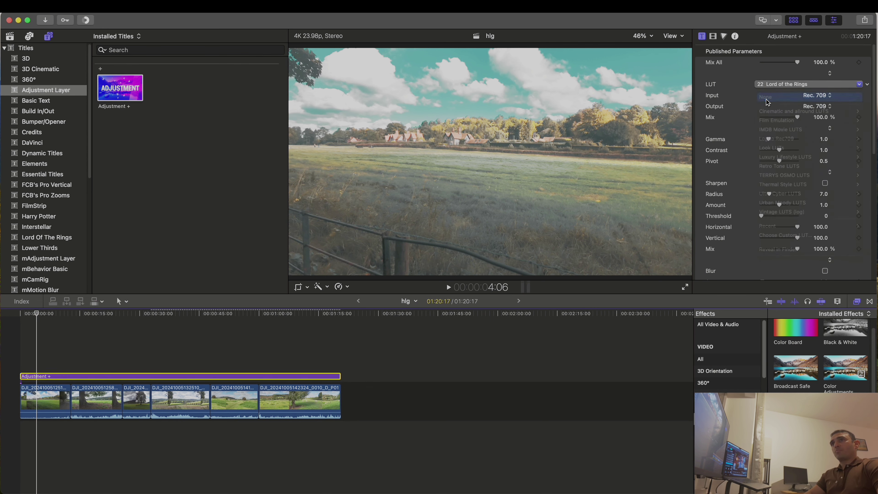